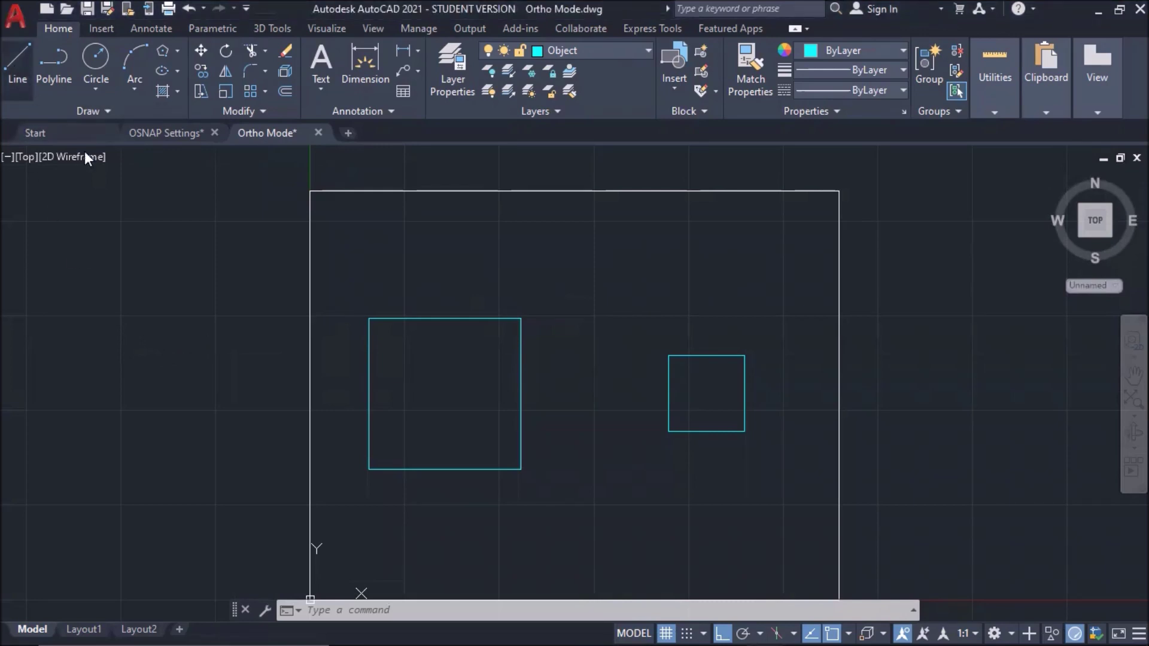
Start a line at a point in the large square's upper left, keeping Ortho on
click(18, 62)
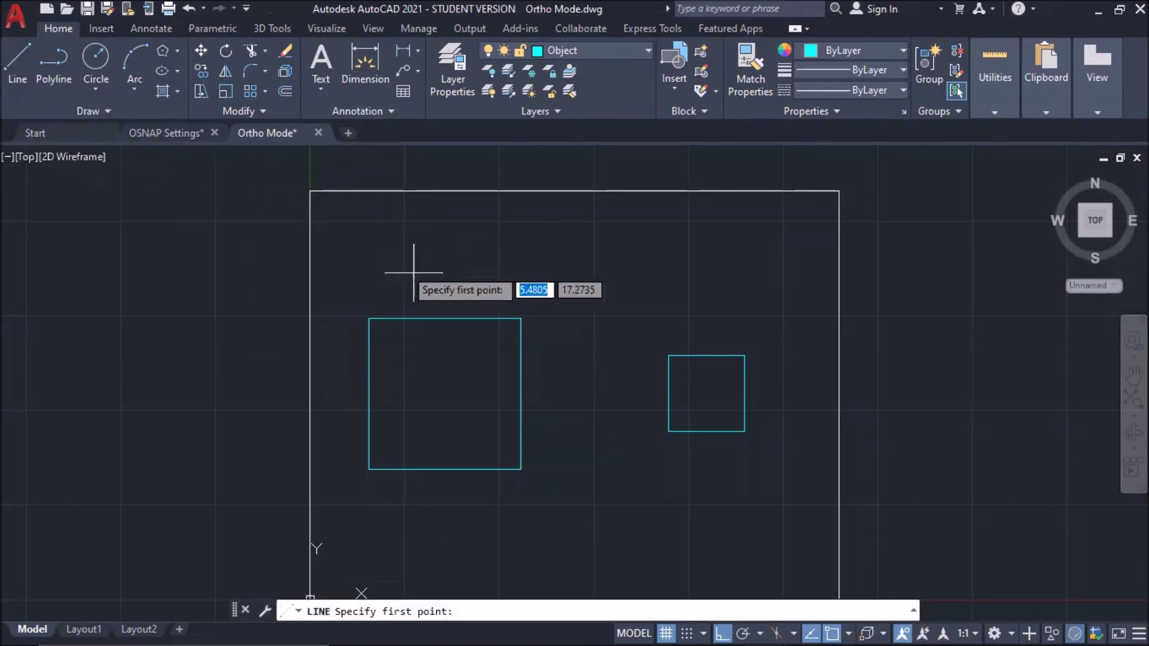
click(387, 245)
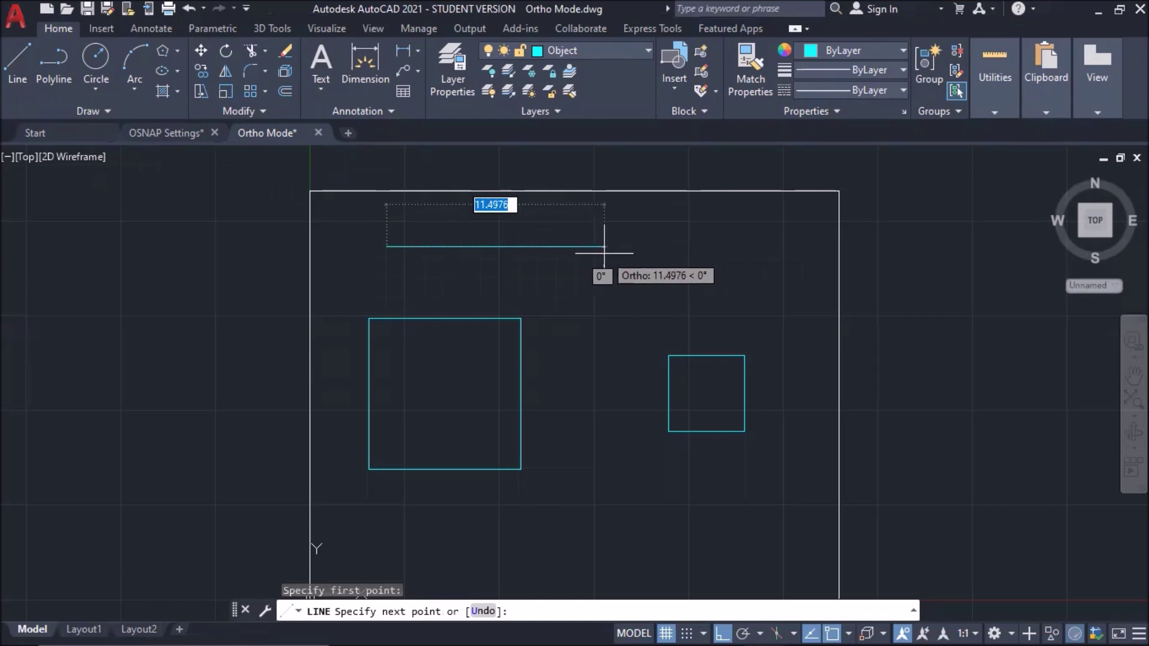
key(F8)
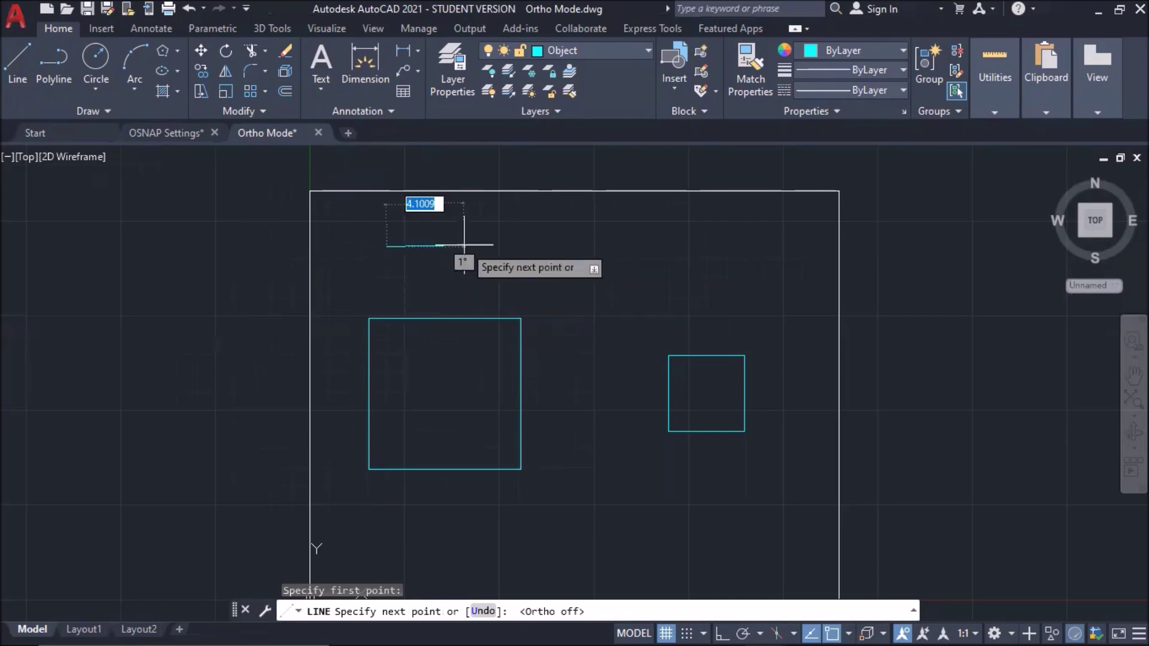
key(F8)
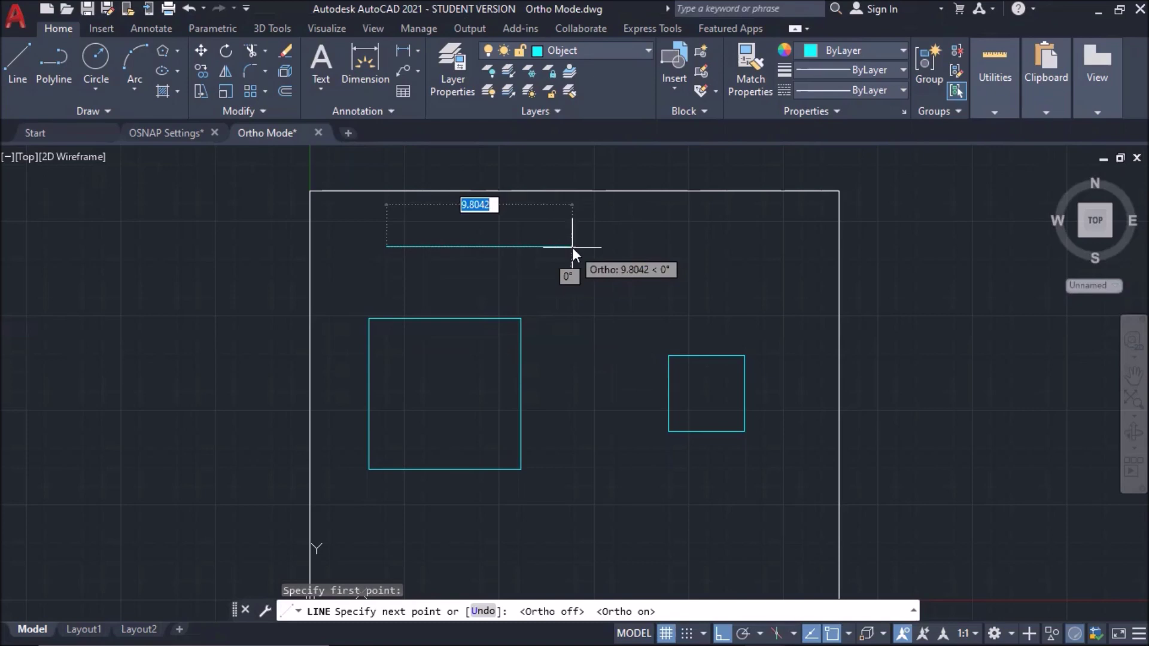
text(7)
Extend the line 7 units right, 2 units down, then 5 units right
key(Return)
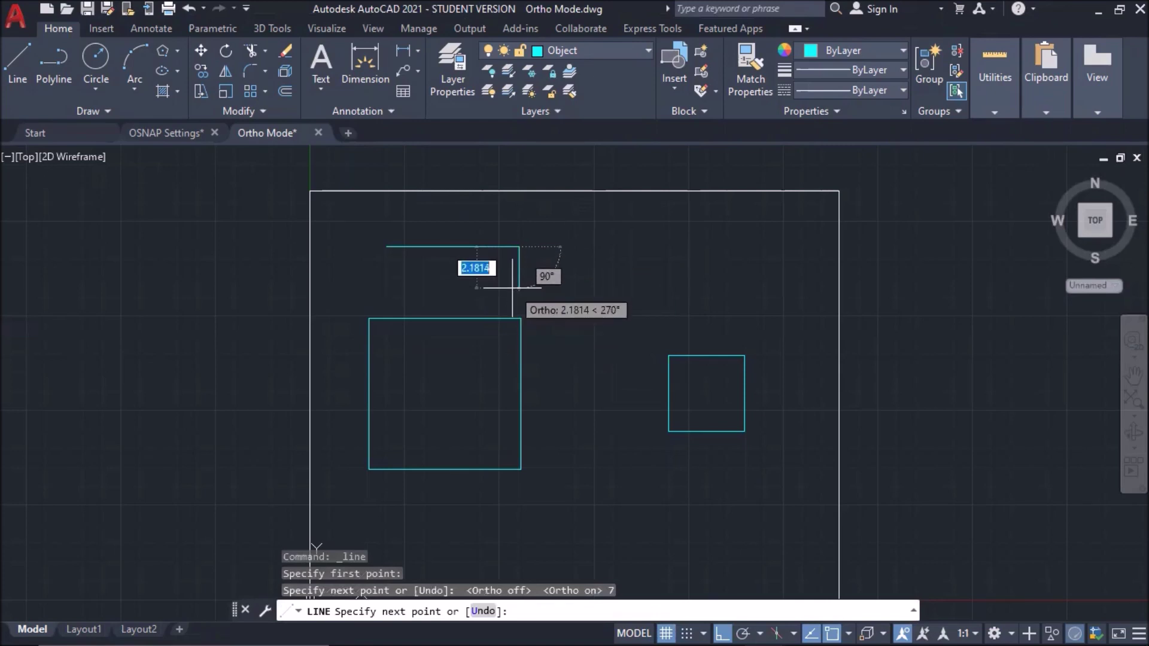
click(512, 288)
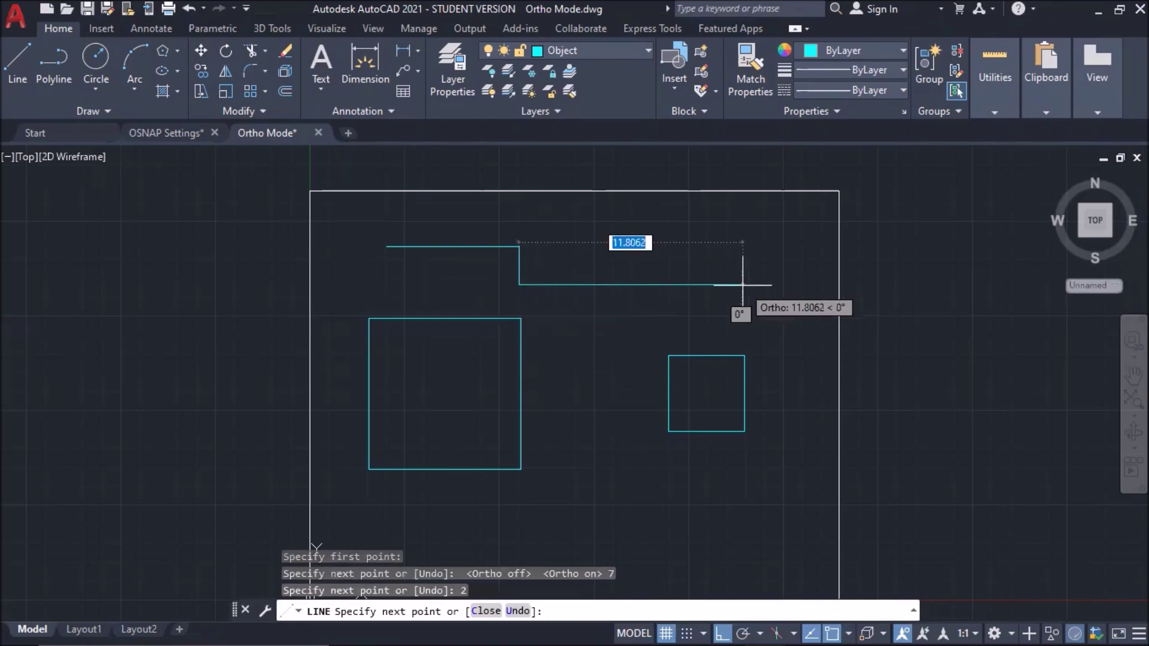
text(5)
key(Return)
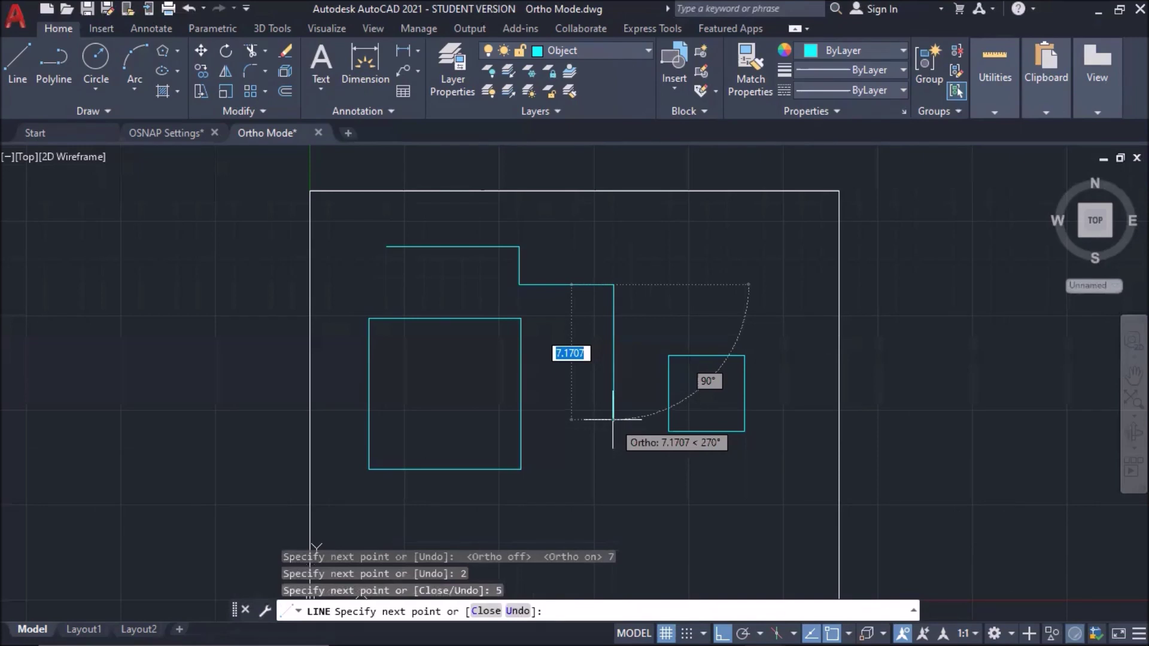
Draw a 9-unit downward segment with Ortho on and end the line
key(F8)
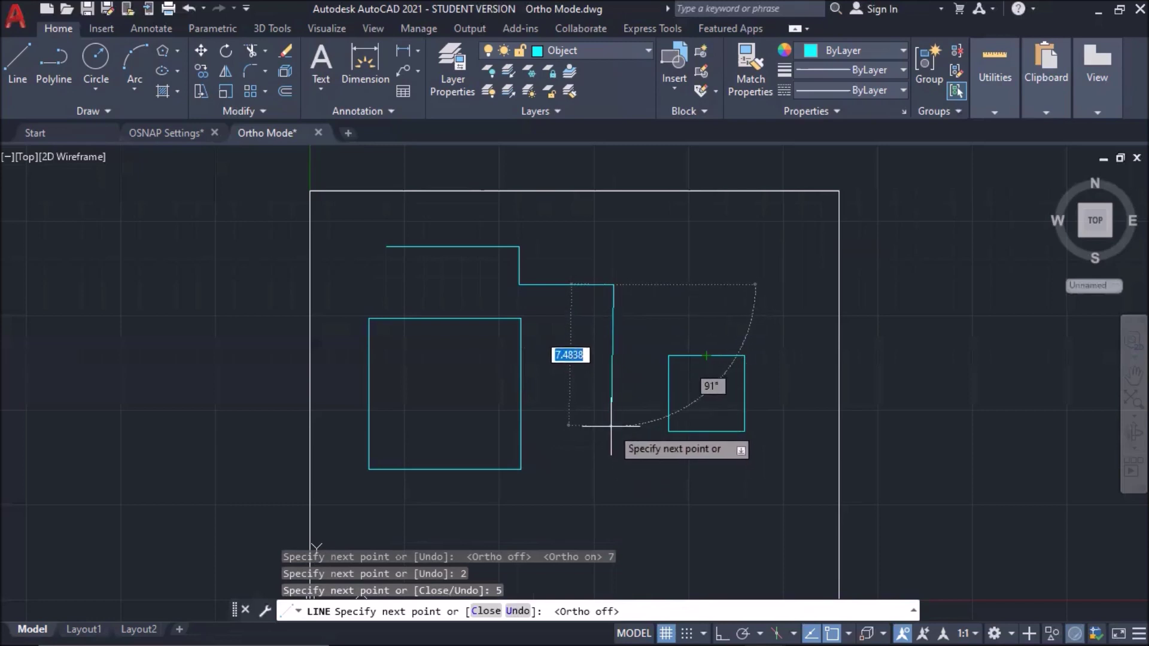
key(F8)
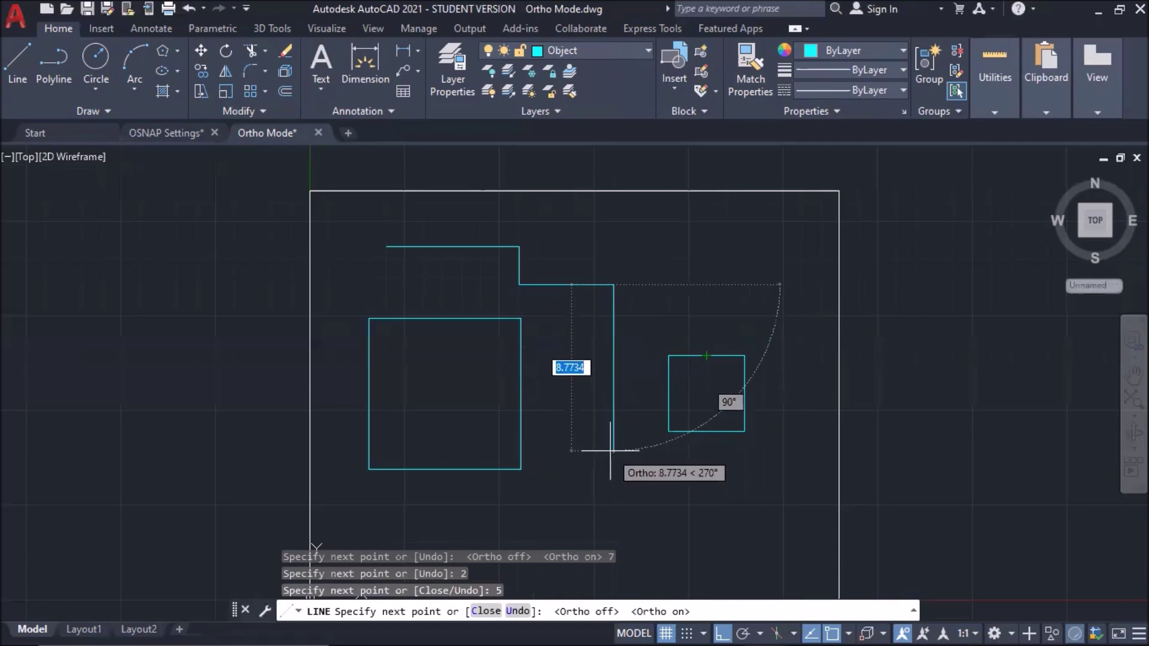
text(9)
key(Return)
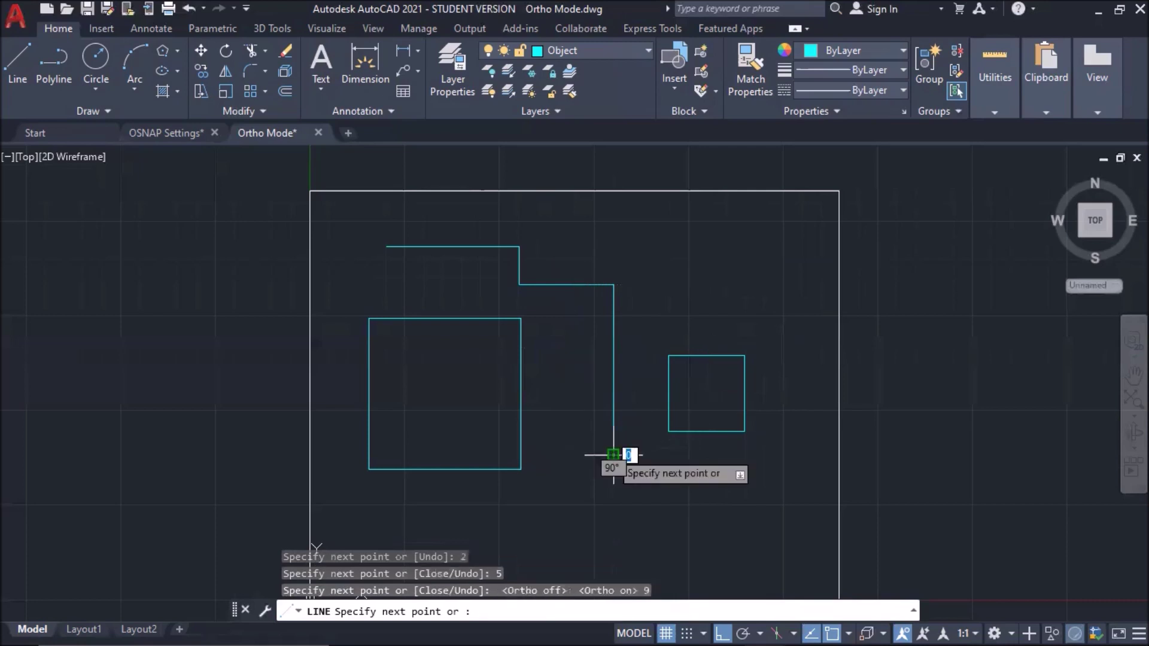
key(Return)
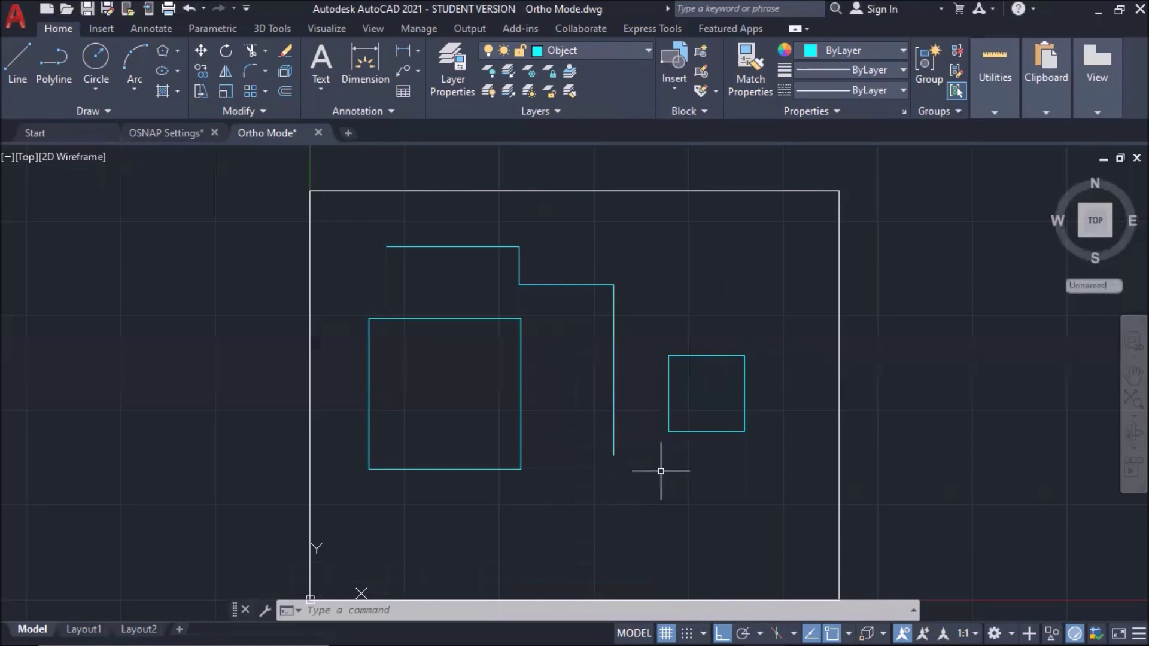
text(m)
Move the small square, using its lower-left corner as the base point
key(Return)
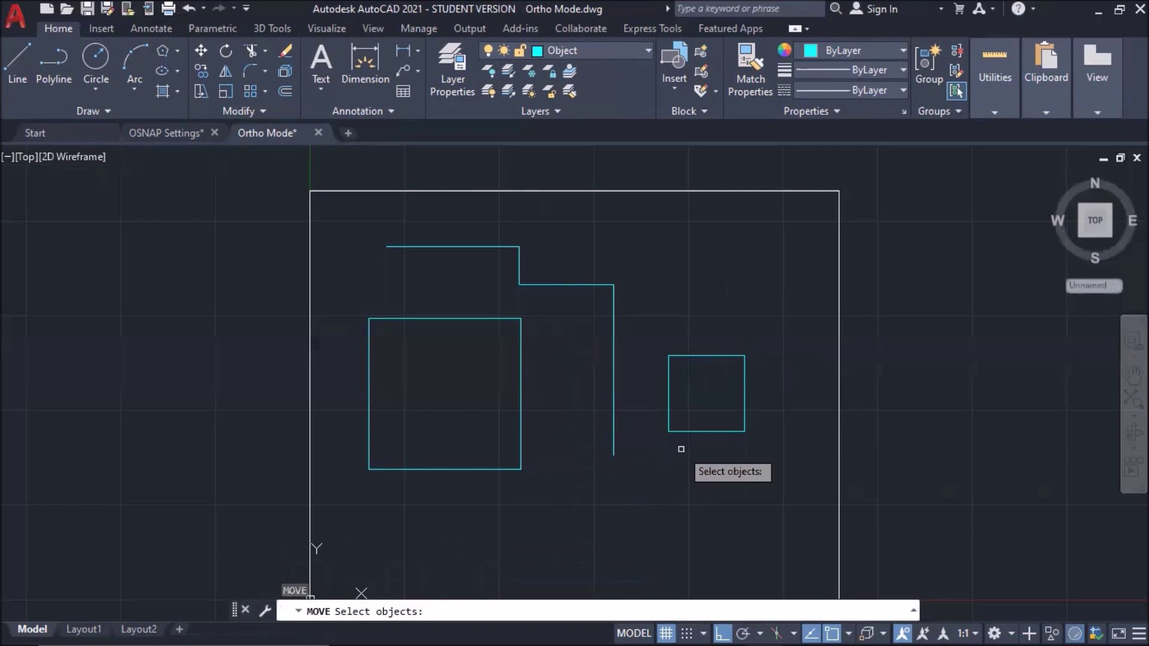
click(681, 432)
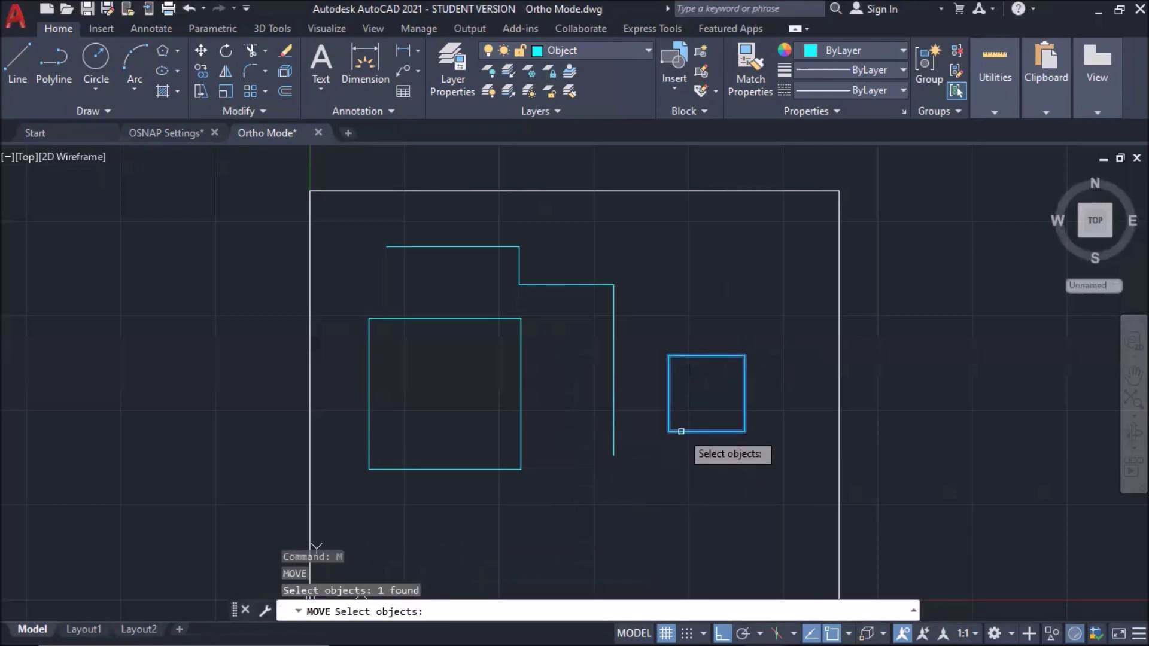
key(Return)
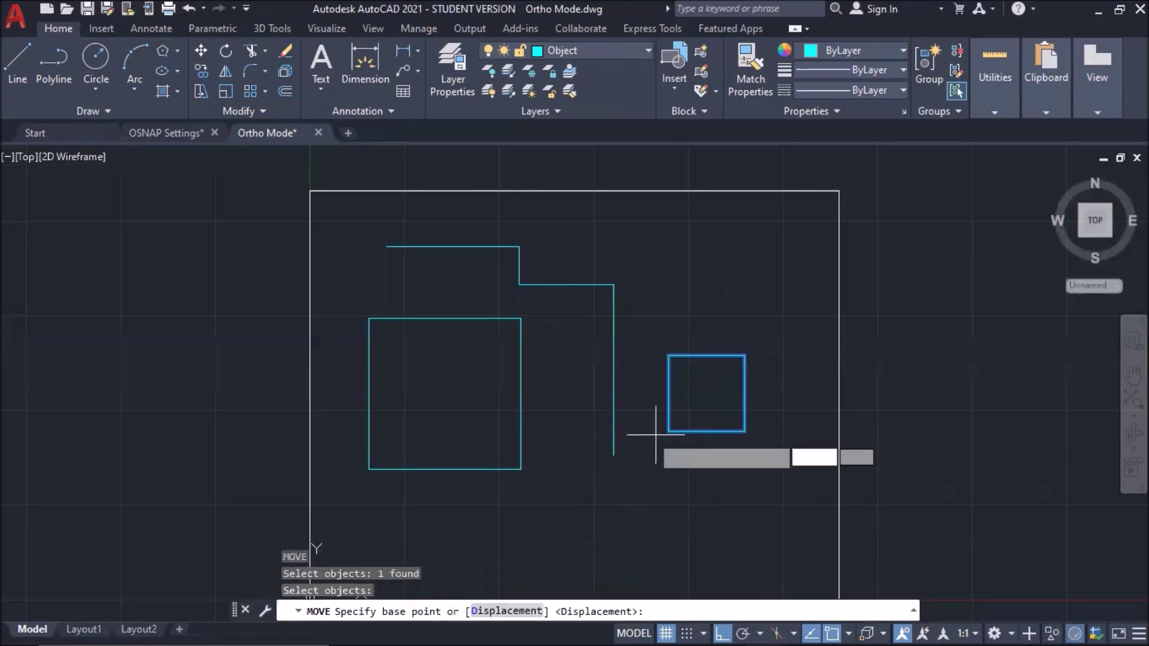
click(668, 432)
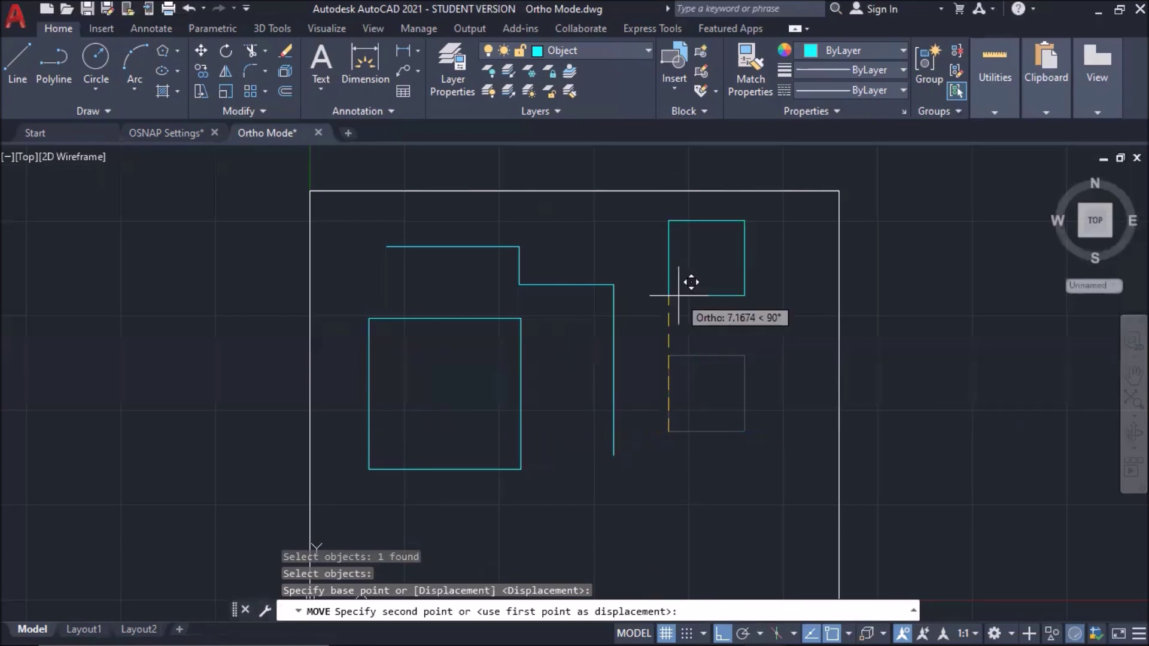
Drop the small square straight left inside the larger square with Ortho on
key(F8)
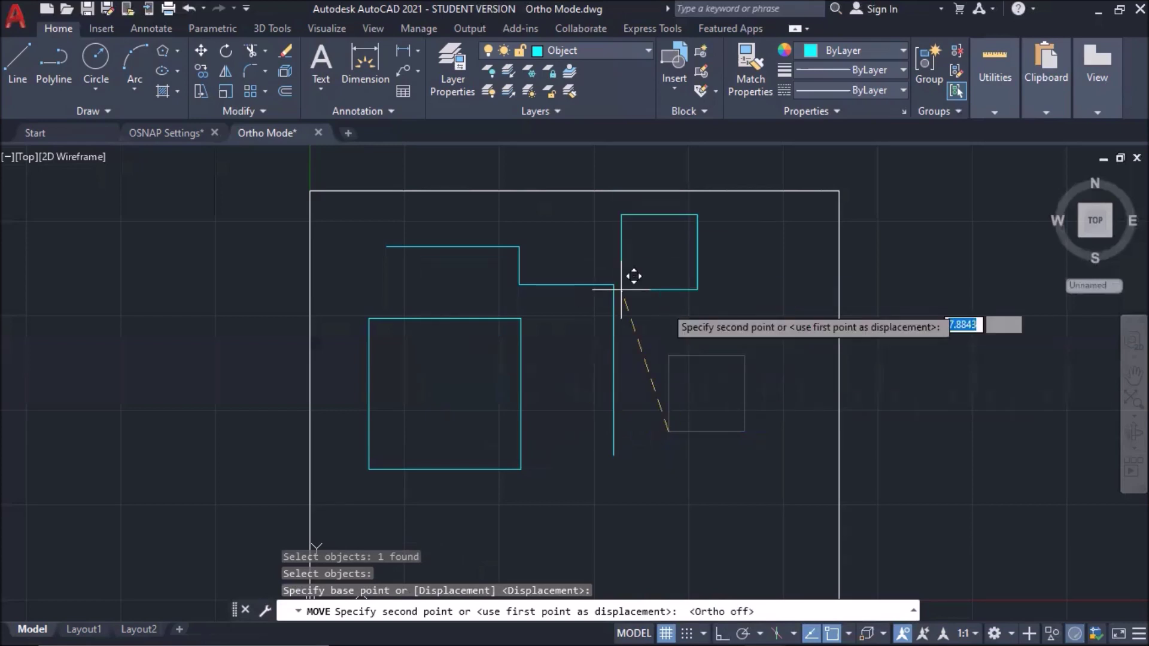
key(F8)
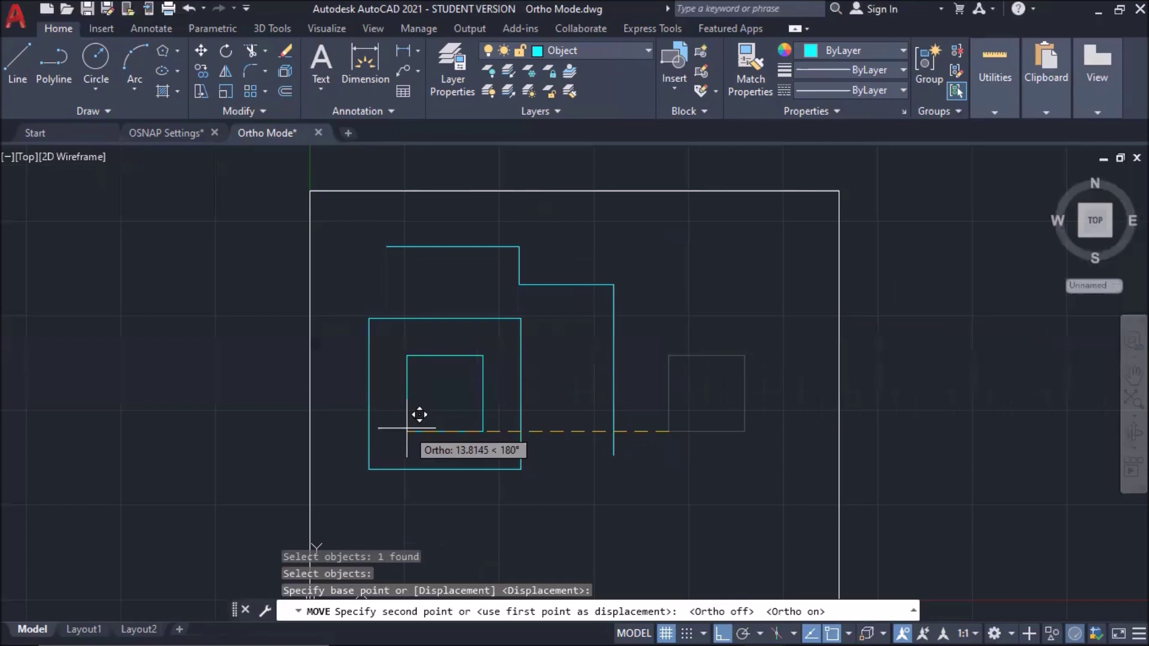
click(407, 427)
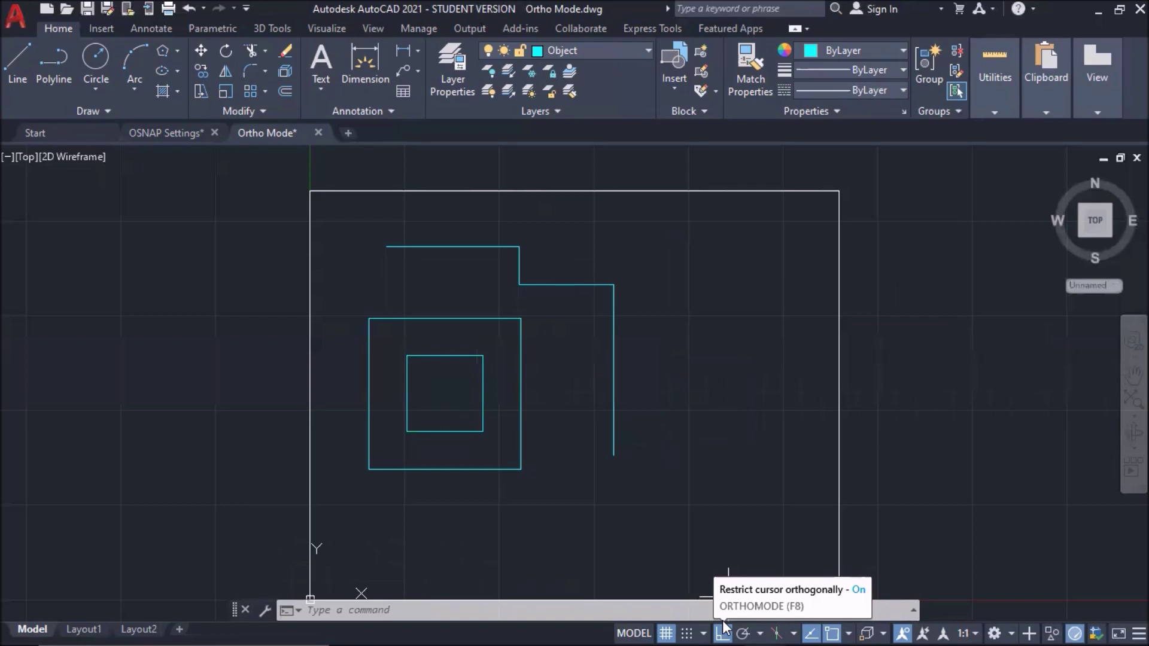
click(723, 628)
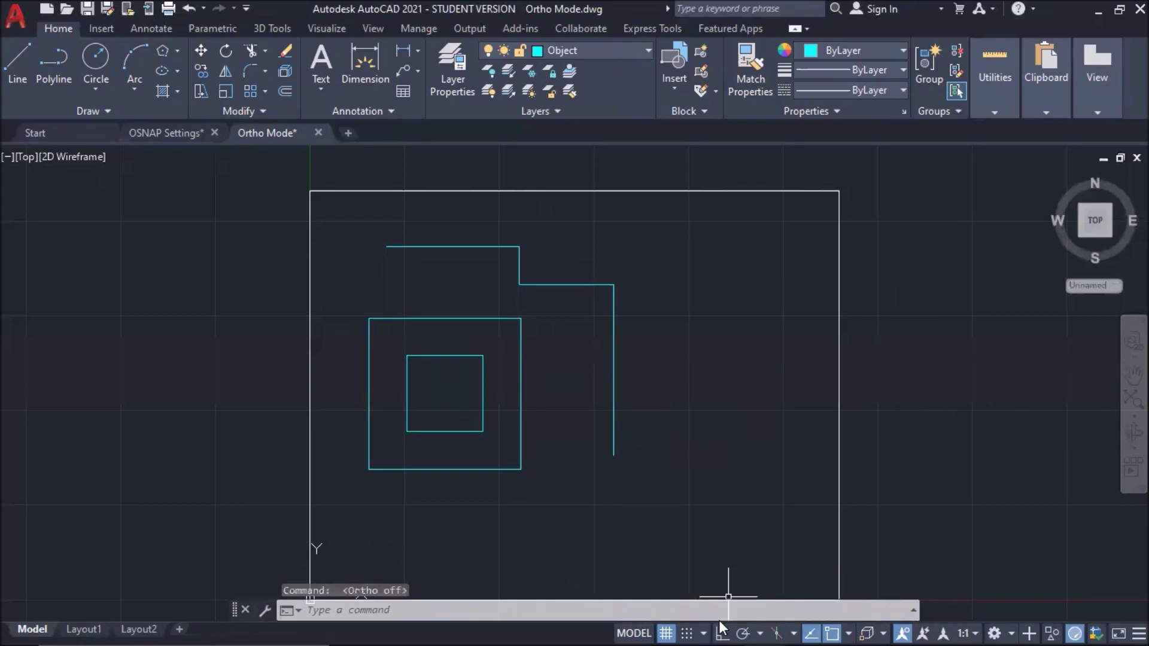
click(723, 631)
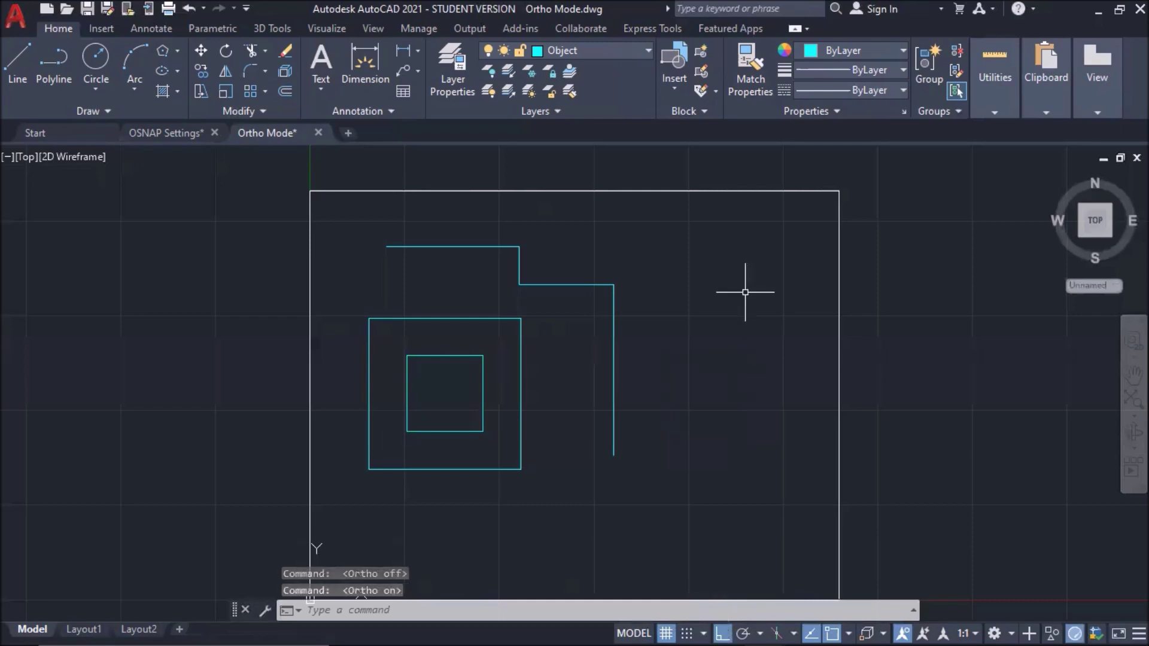